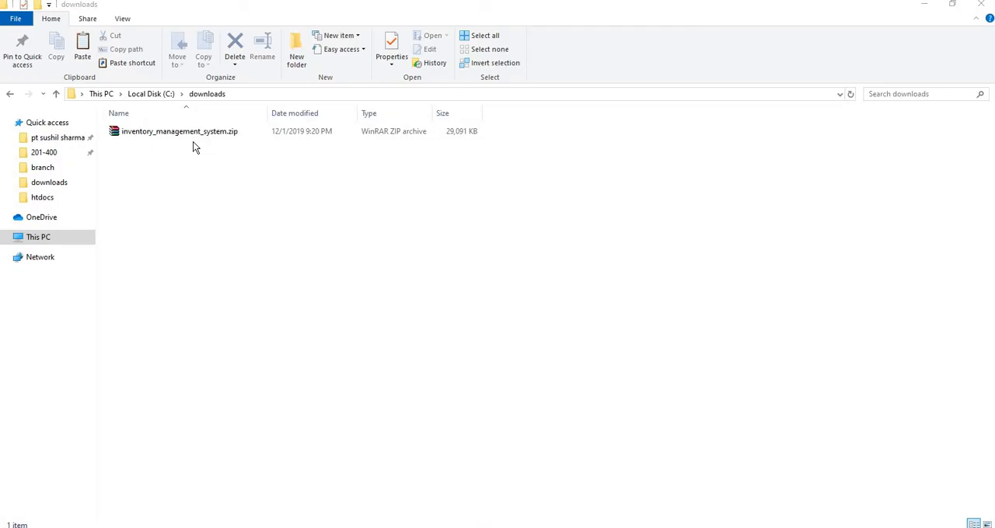
Step: Copy inventory_management_system.zip from the downloads folder into C:\xampp\htdocs
left_click(183, 136)
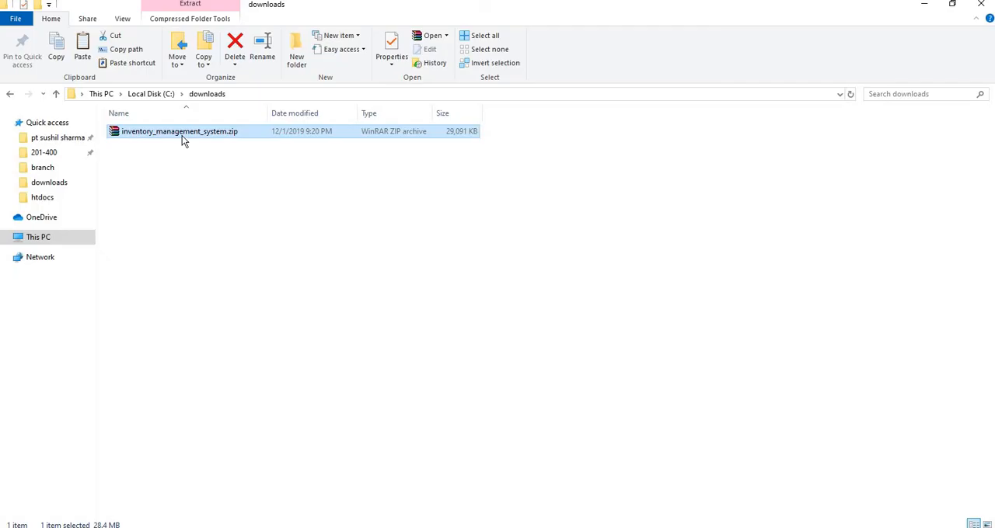
right_click(182, 136)
left_click(238, 290)
left_click(314, 517)
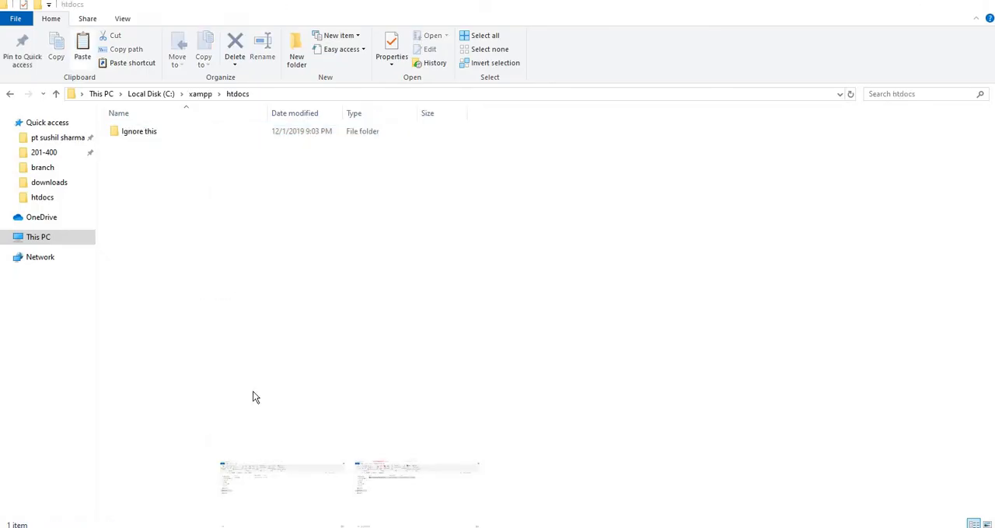
right_click(253, 238)
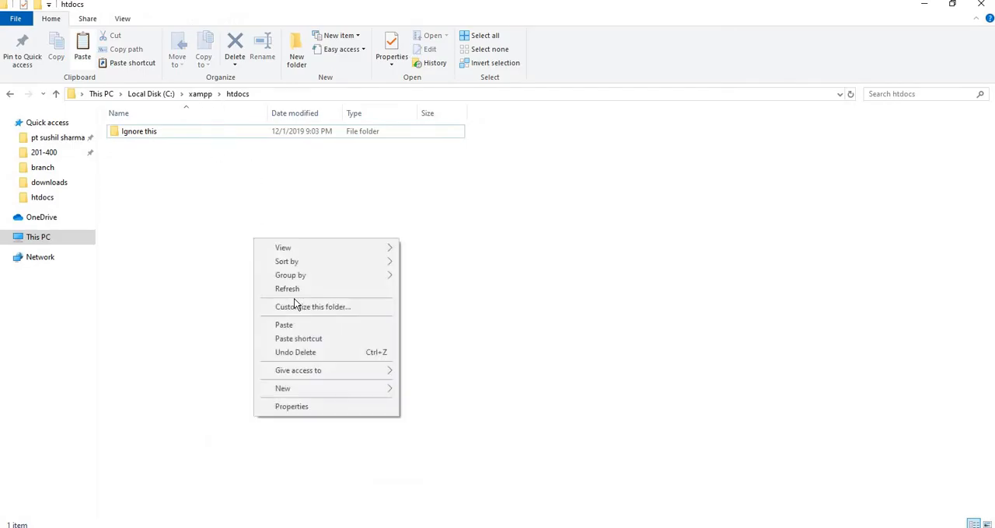
left_click(301, 324)
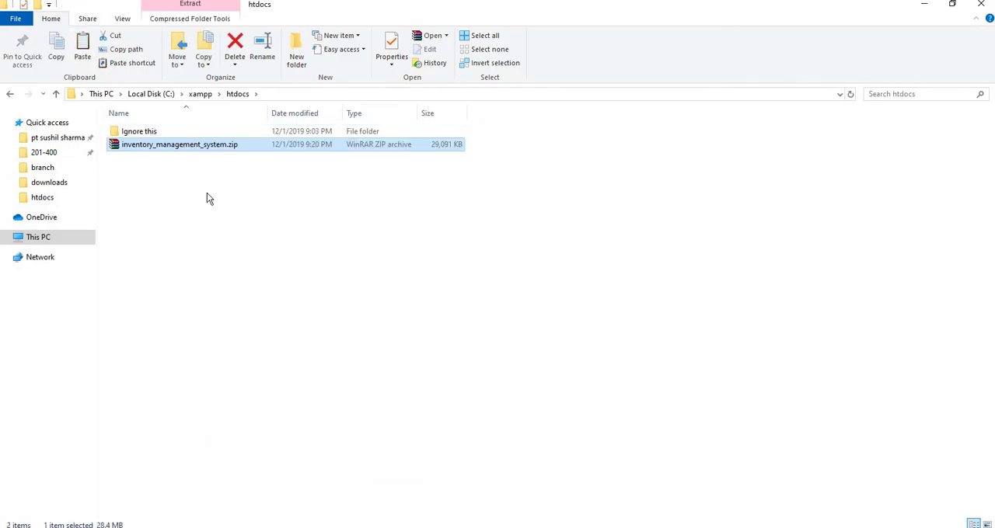
Step: Extract inventory_management_system.zip to C:\xampp\htdocs\inventory_management_system and delete the copied archive from htdocs
right_click(202, 145)
left_click(239, 166)
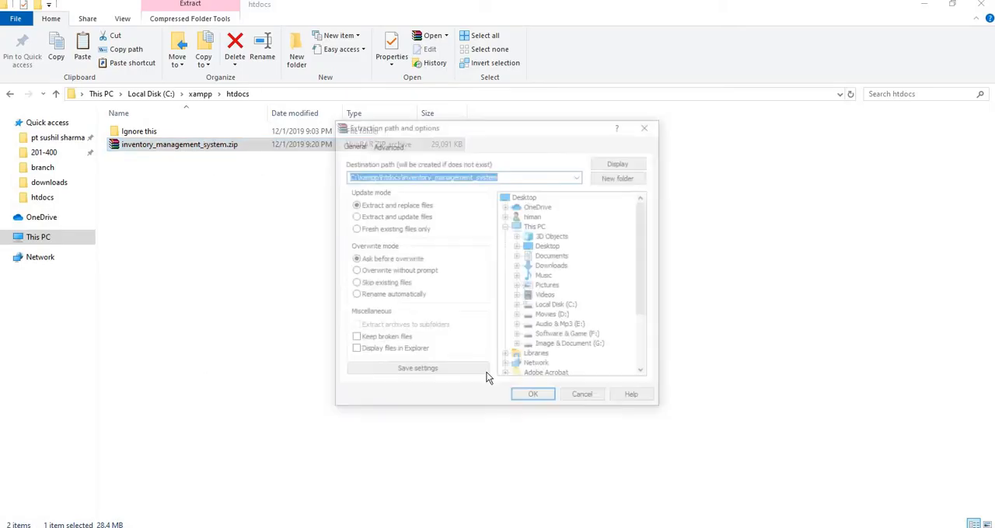
left_click(534, 400)
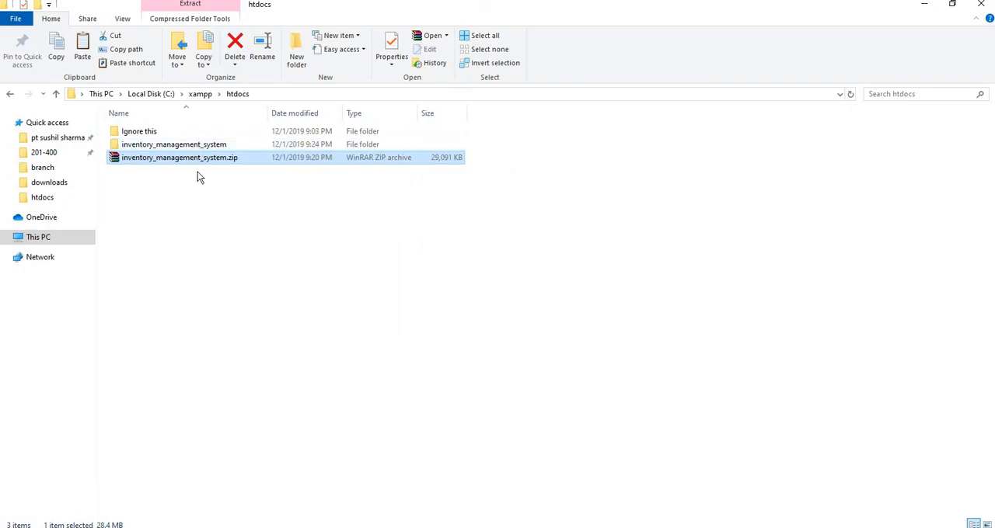
key("Delete")
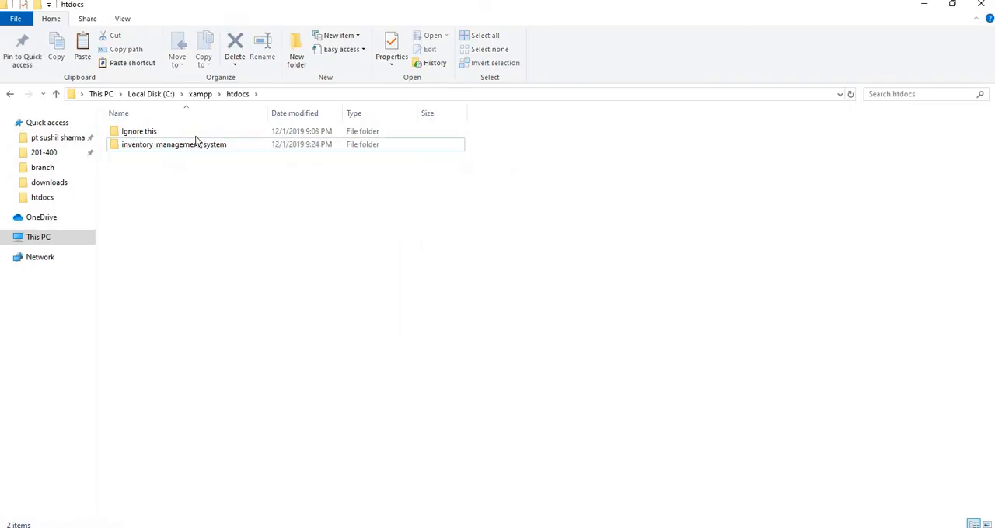
Step: Open the extracted inventory_management_system folder and locate the inventori.sql database file
double_click(196, 145)
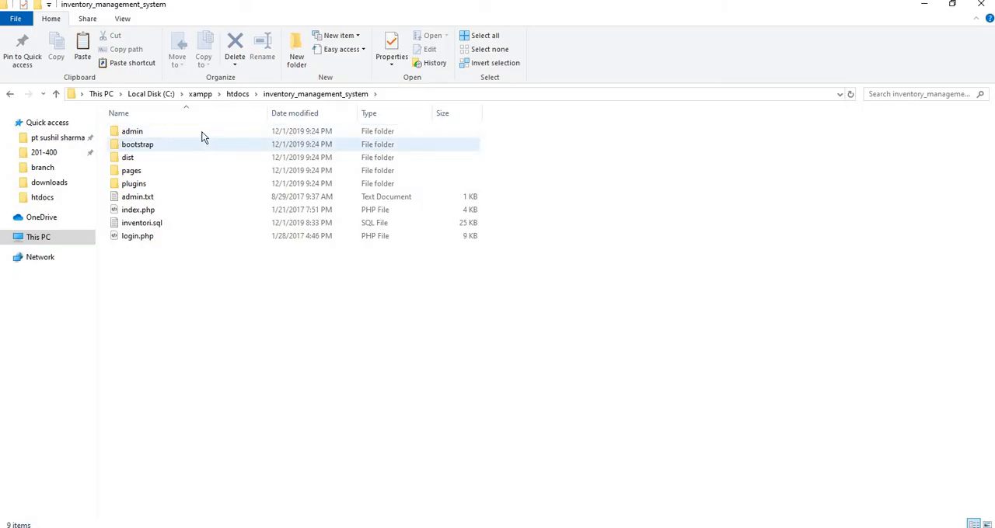
left_click_drag(187, 270, 207, 158)
left_click(198, 261)
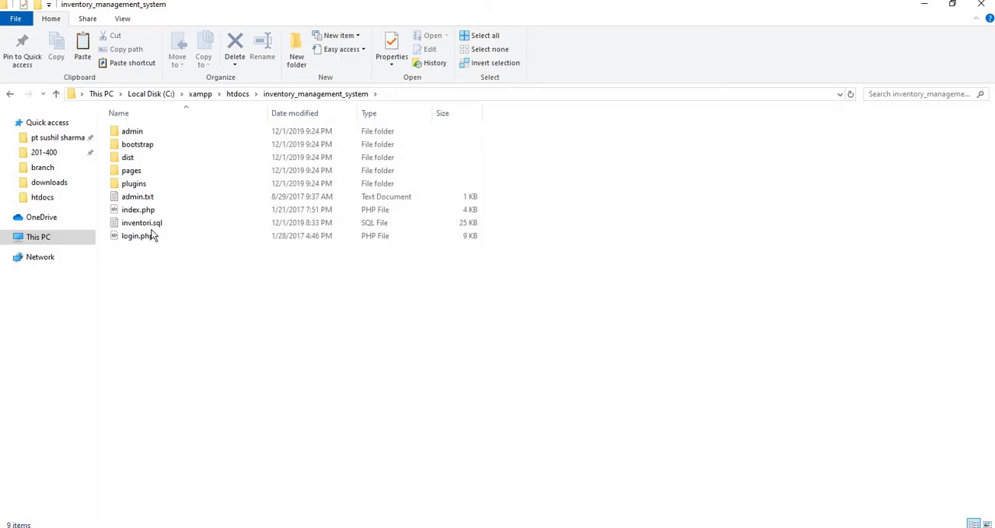
left_click(129, 223)
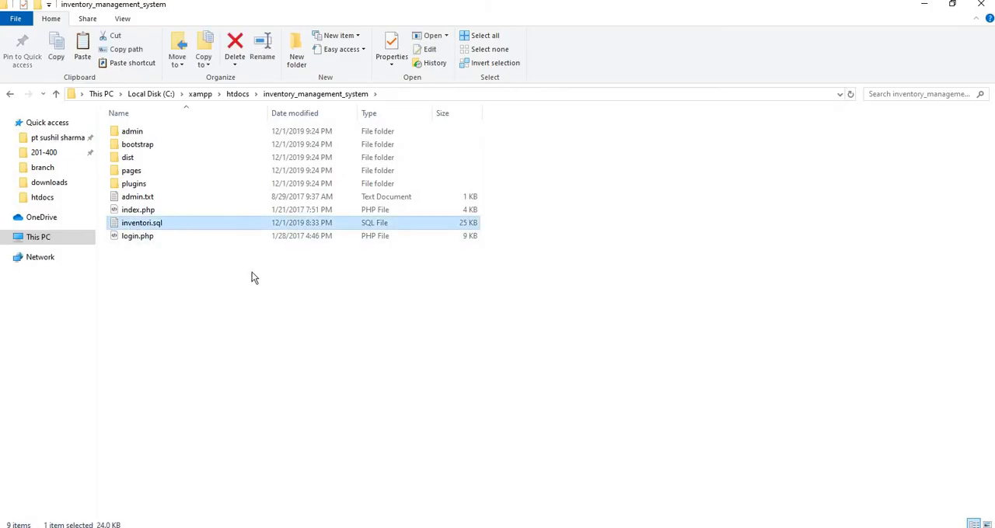
Step: Switch to Chrome, go to localhost and open the inventory_management_system site
left_click(626, 527)
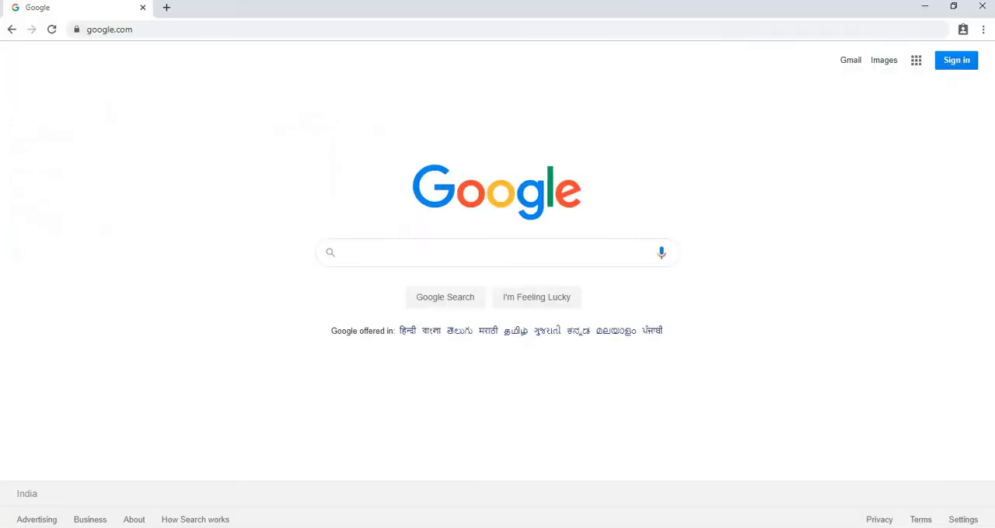
left_click(180, 28)
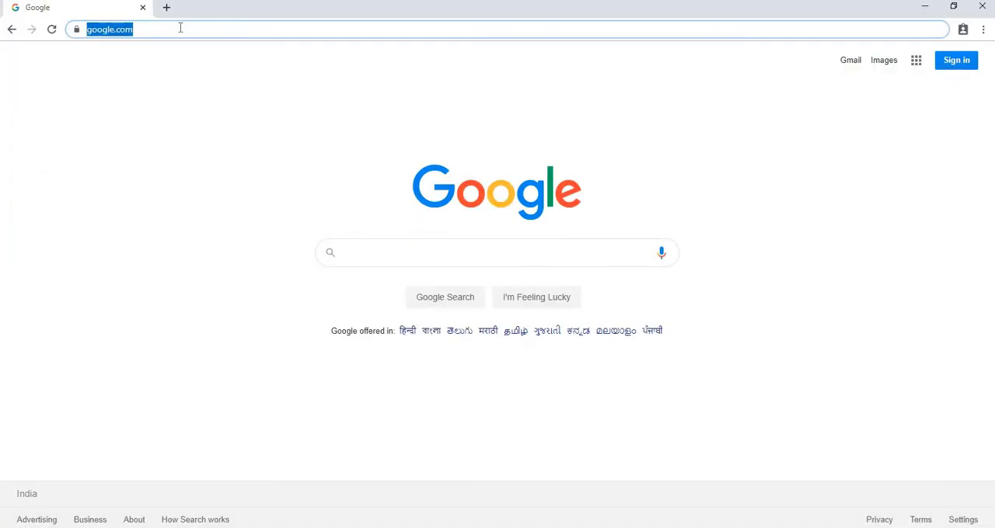
type("lo")
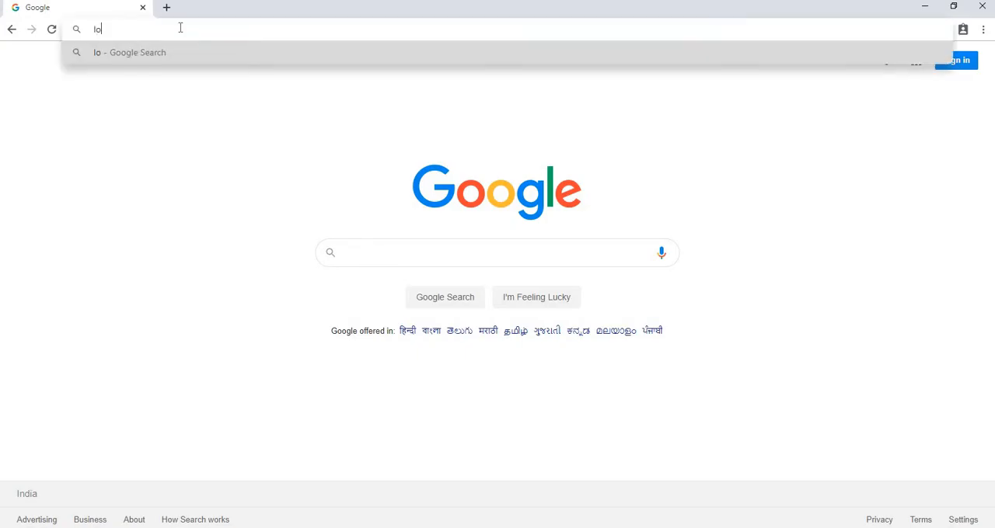
type("calhost")
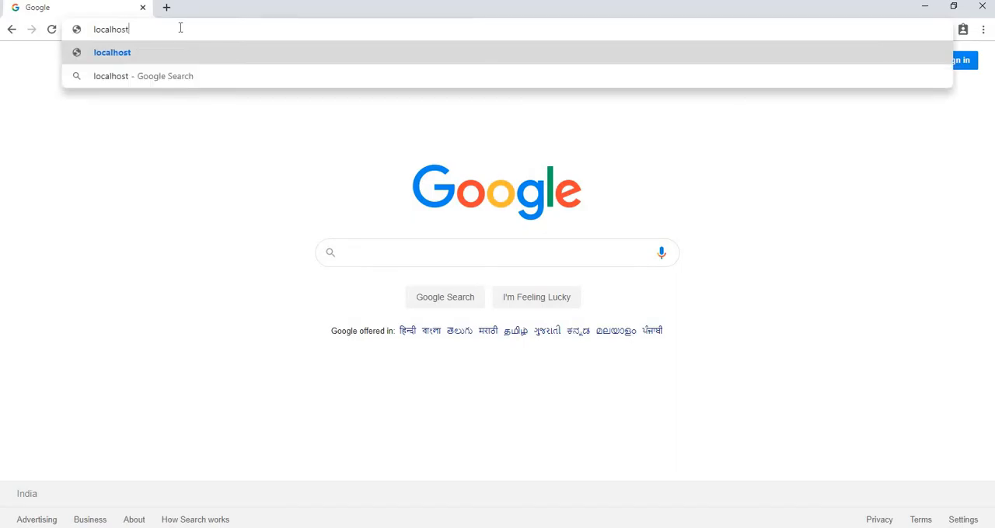
key("Return")
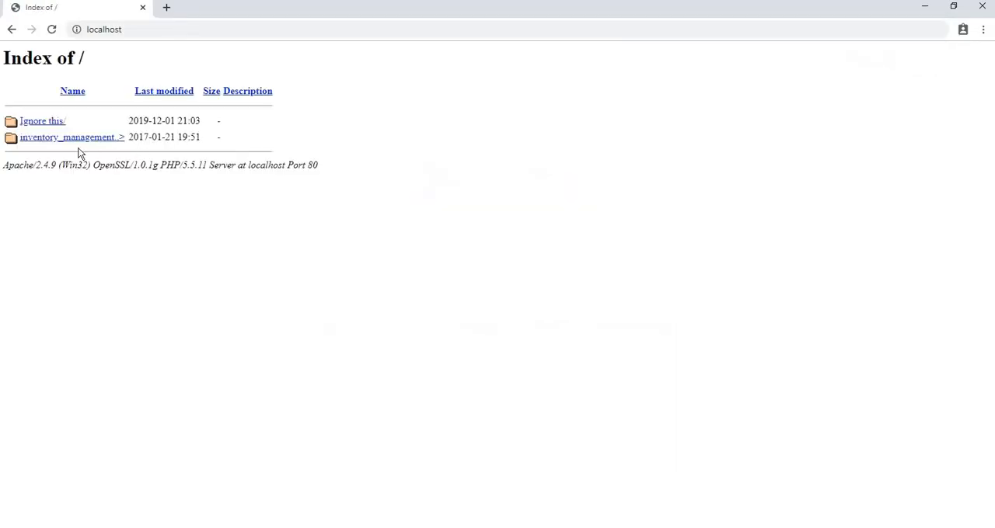
left_click(70, 138)
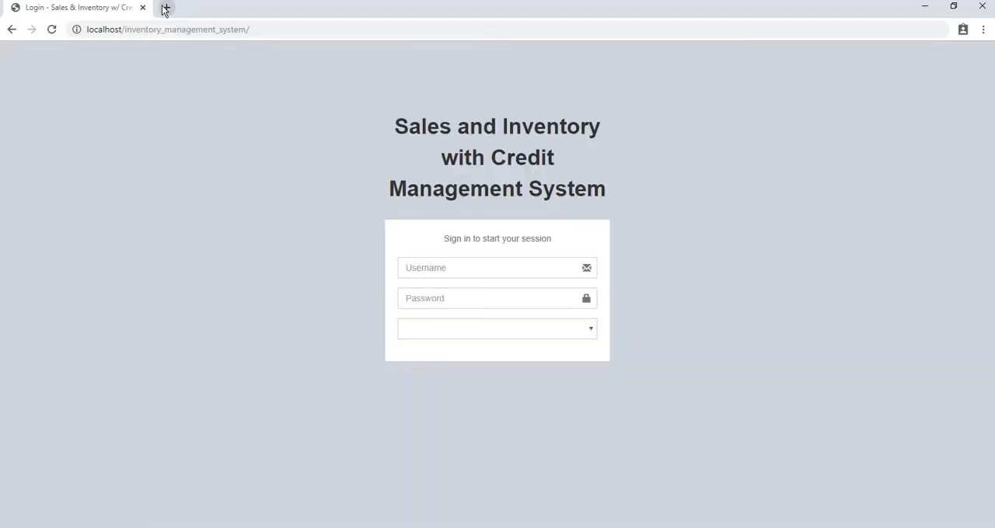
Step: Open phpMyAdmin at localhost/phpmyadmin in a new browser tab
left_click(166, 7)
type("l")
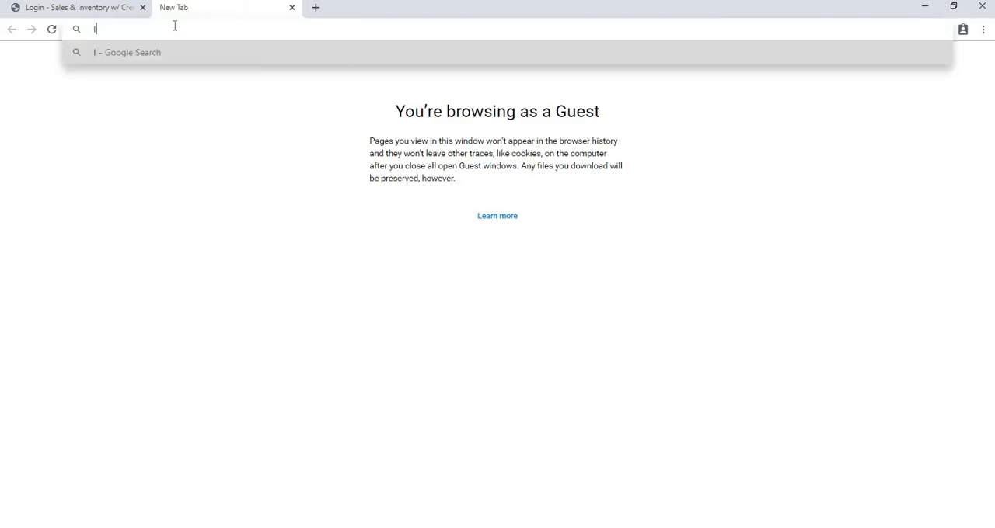
type("ocalho")
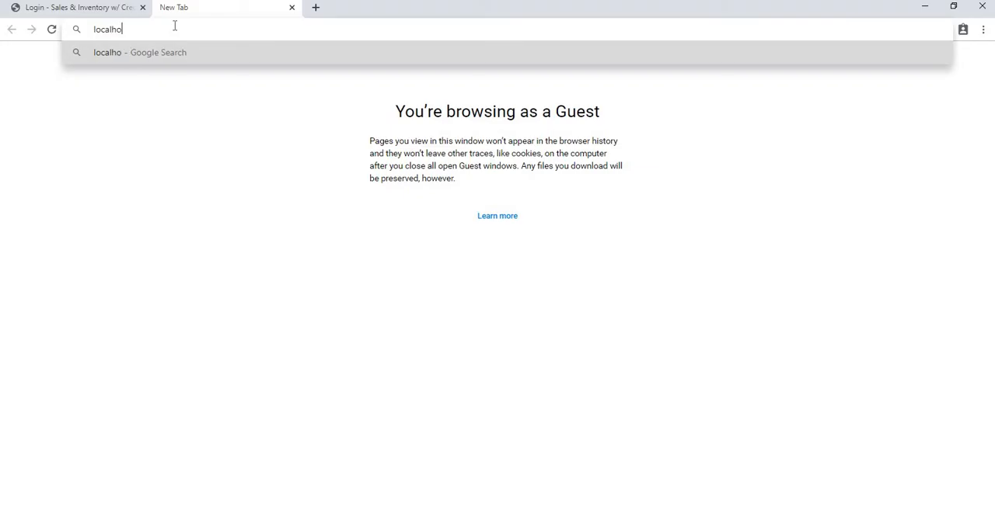
type("st/php")
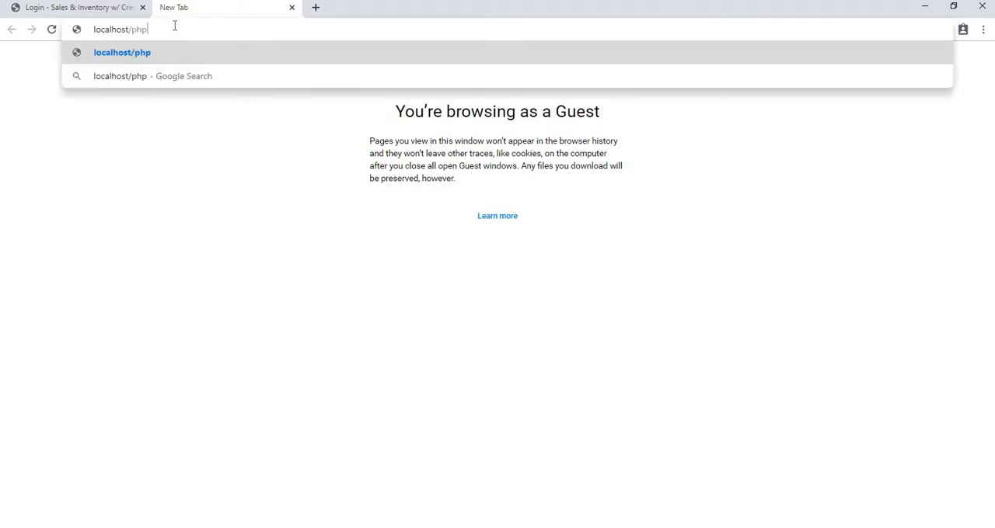
type("myadmin")
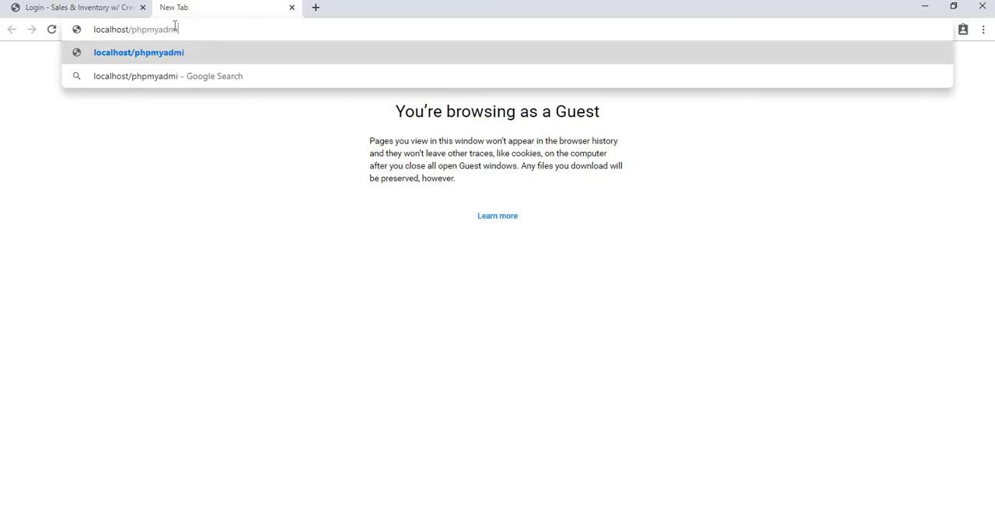
key("Return")
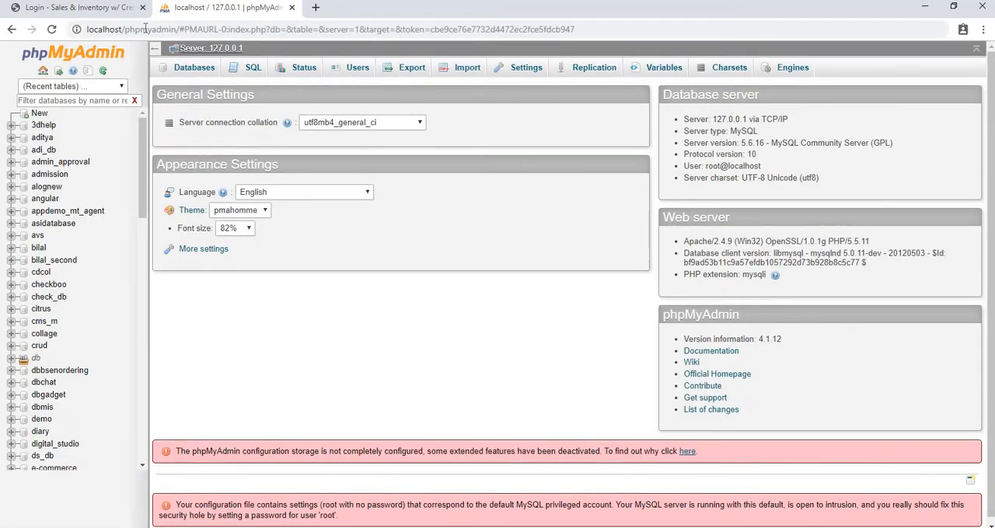
Step: Create a new database named inventori with the default collation
left_click(42, 115)
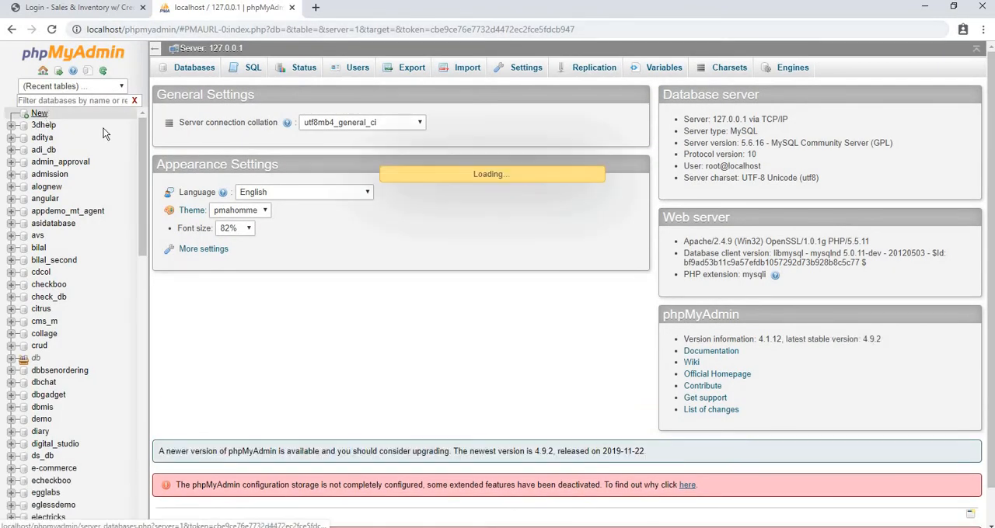
left_click(230, 159)
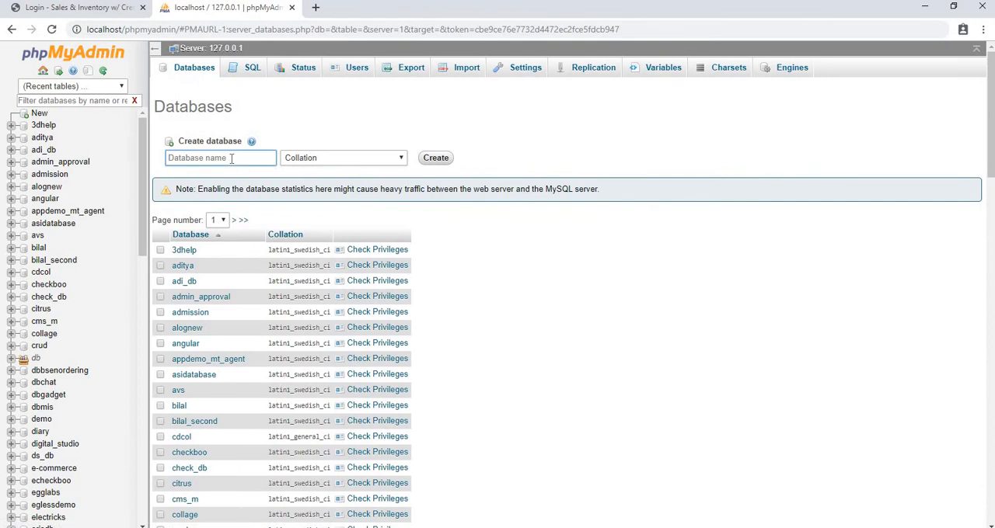
type("lnv")
type("entori")
left_click(429, 161)
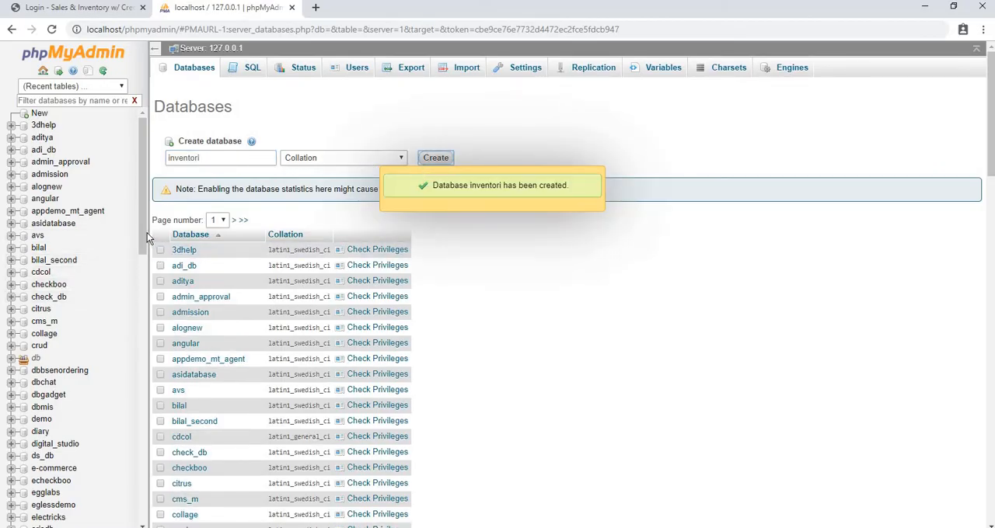
Step: Select the inventori database and open its import page
scroll(147, 233, "down", 1)
scroll(111, 345, "down", 3)
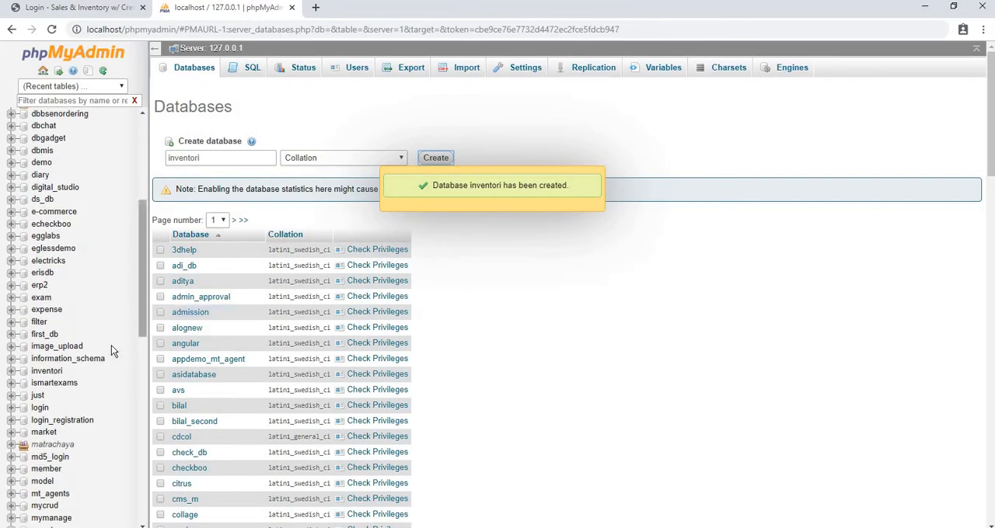
left_click(48, 371)
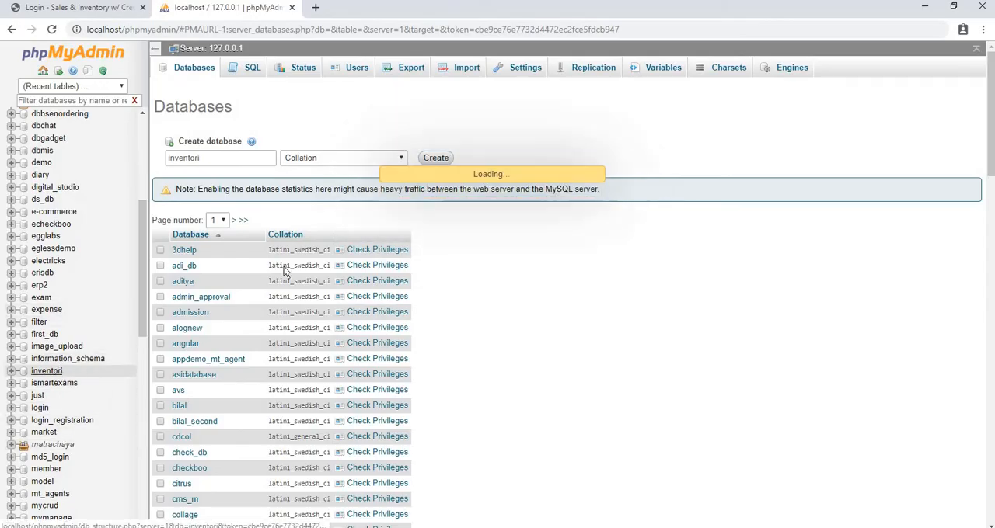
left_click(459, 70)
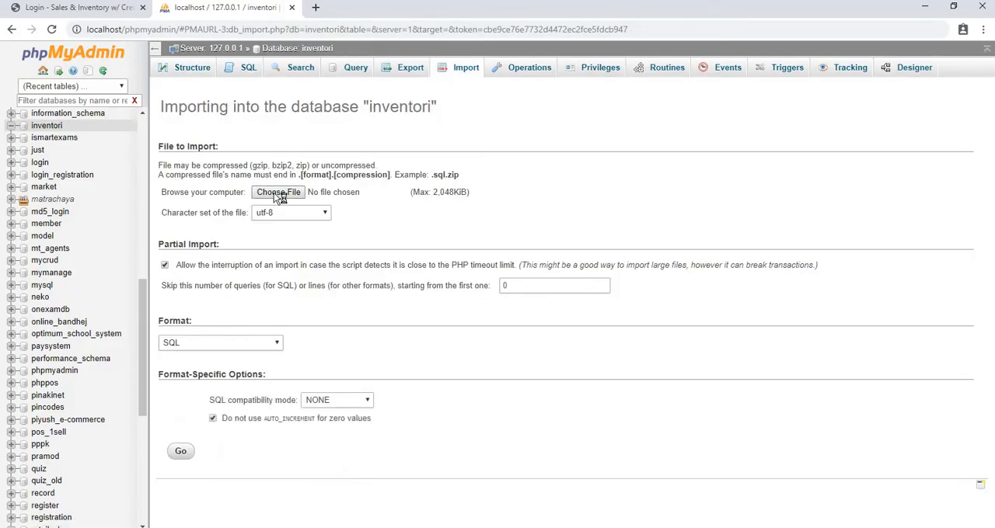
Step: Import inventori.sql from C:\xampp\htdocs\inventory_management_system into the inventori database and display its table structure
left_click(278, 192)
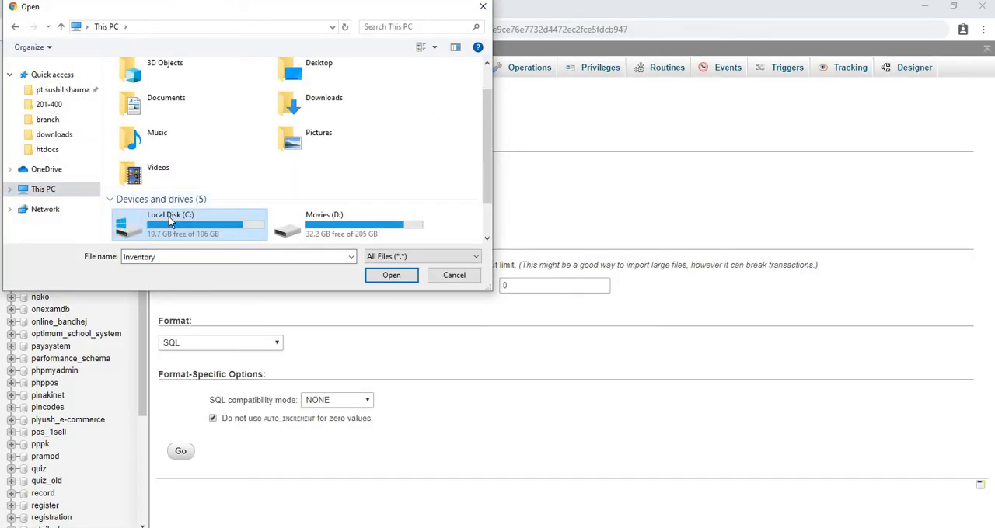
double_click(170, 221)
scroll(146, 190, "down", 1)
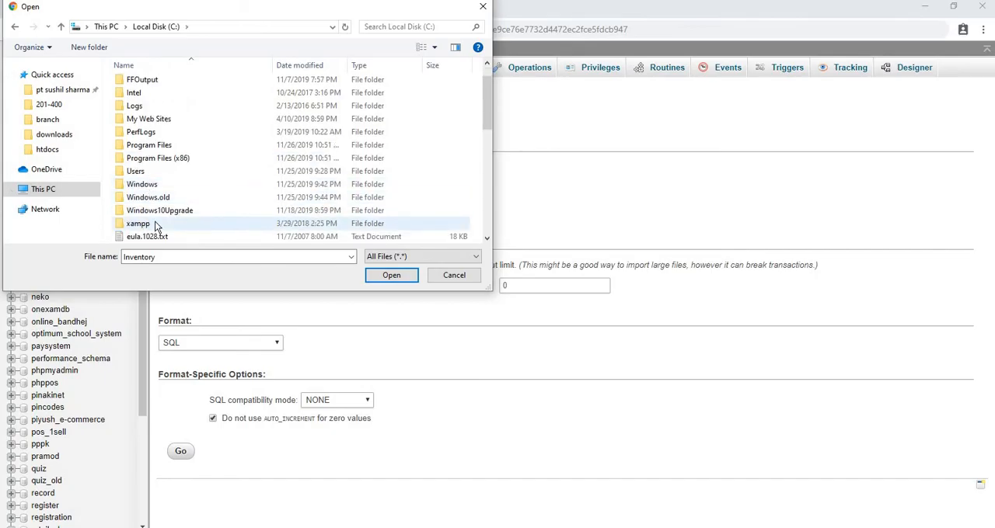
double_click(155, 221)
double_click(168, 151)
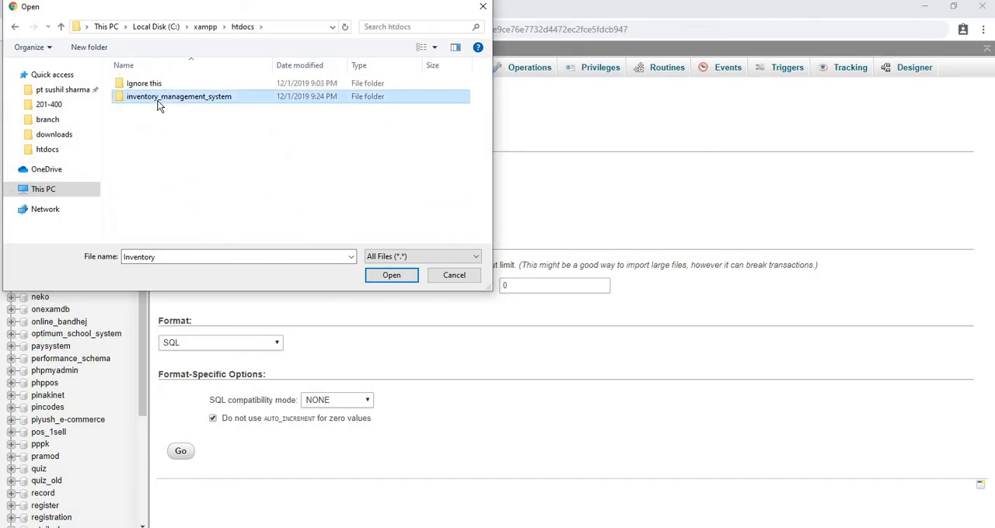
double_click(159, 98)
left_click(148, 175)
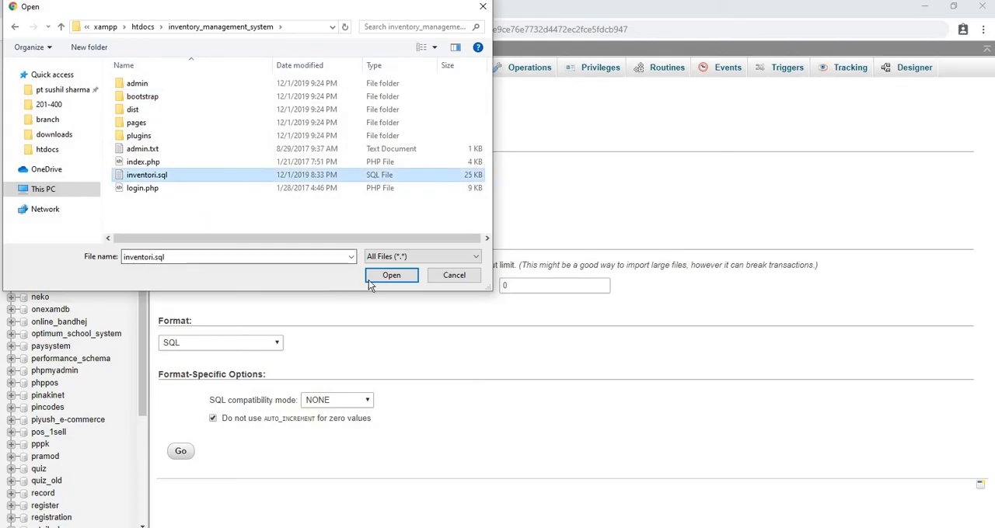
left_click(373, 277)
left_click(179, 450)
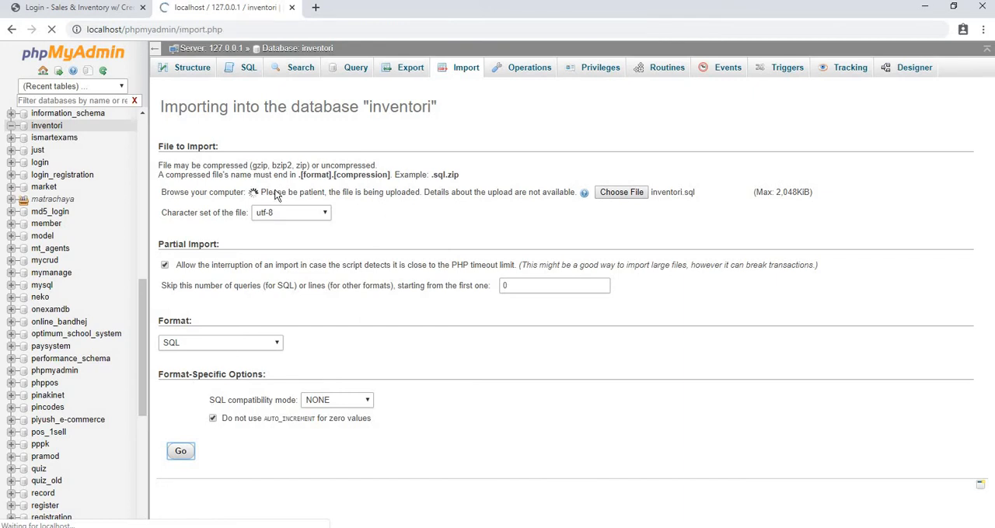
left_click(311, 50)
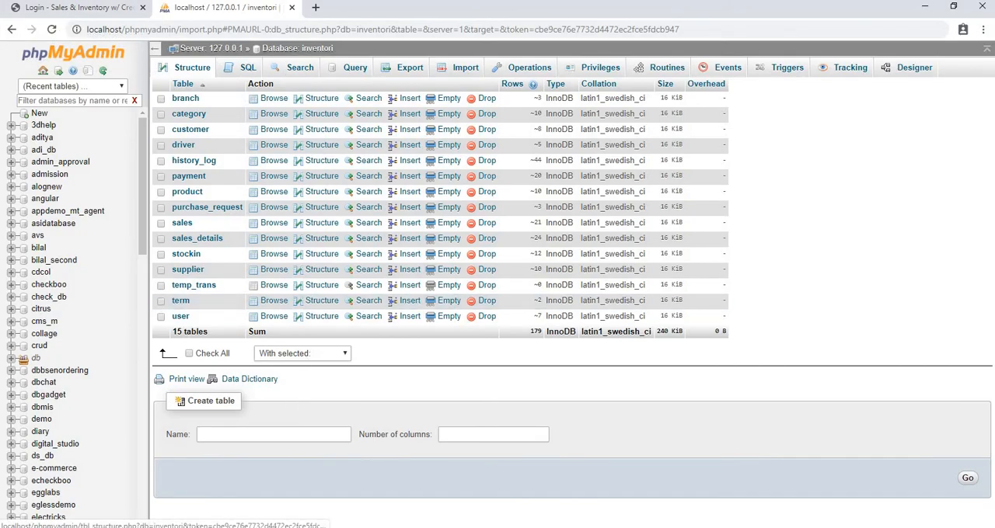
Step: Switch to File Explorer and open dbcon.php from inventory_management_system\dist\includes in Notepad
left_click(350, 527)
left_click(338, 493)
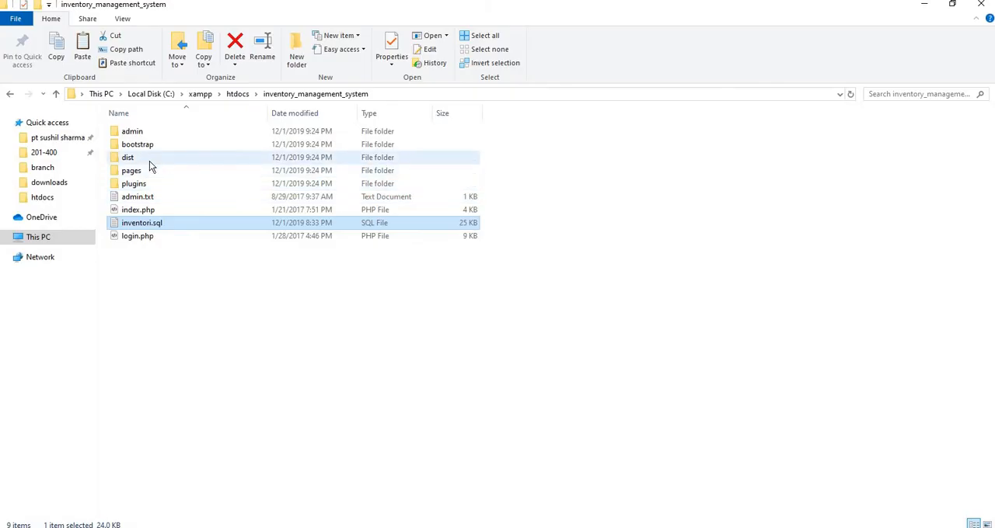
left_click(135, 159)
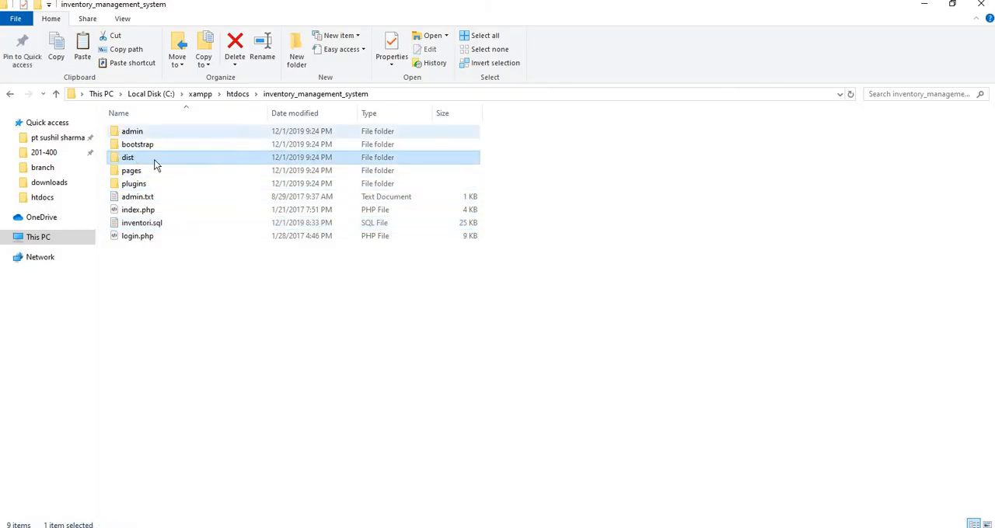
double_click(148, 159)
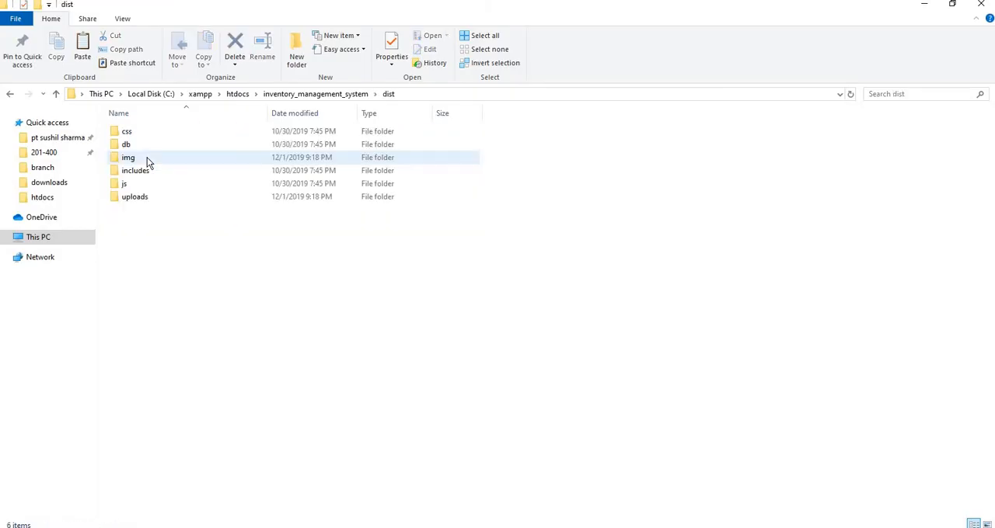
double_click(153, 174)
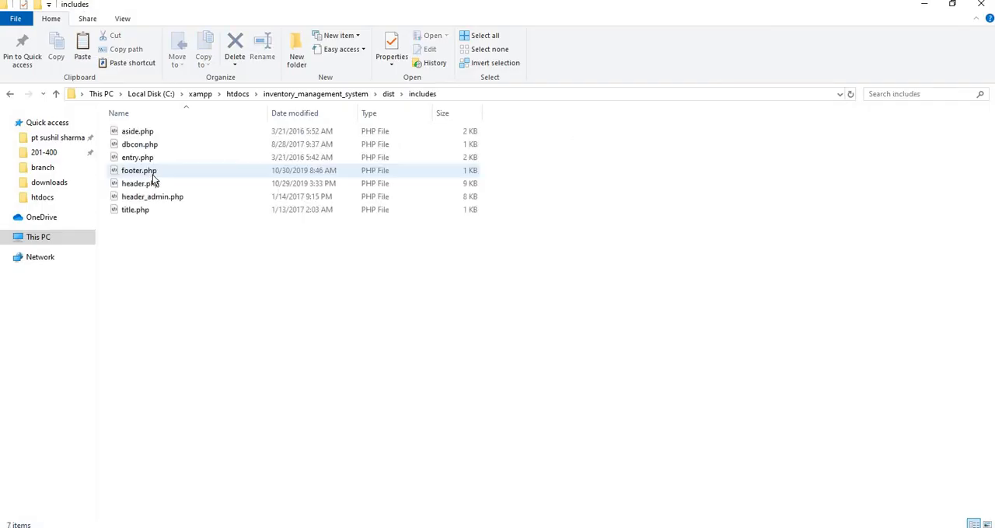
right_click(150, 148)
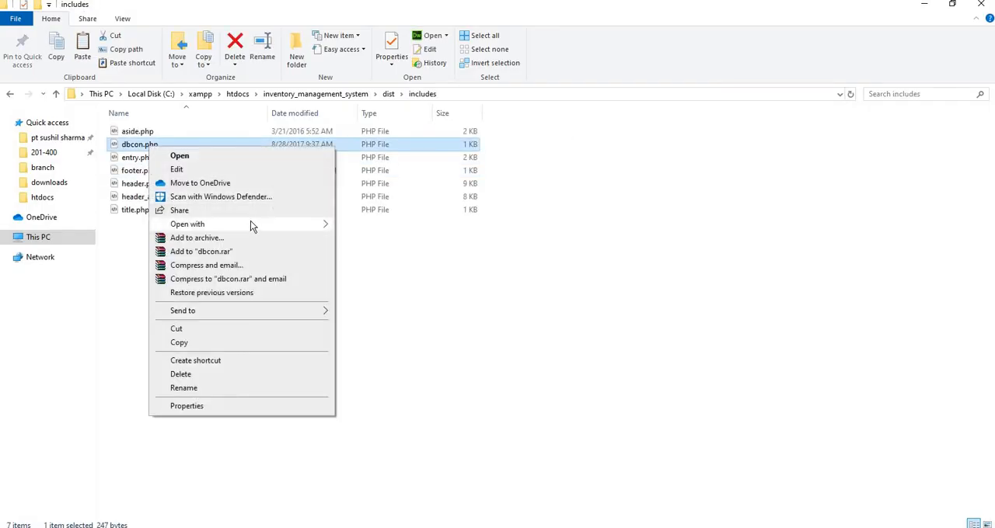
mouse_move(251, 224)
left_click(373, 252)
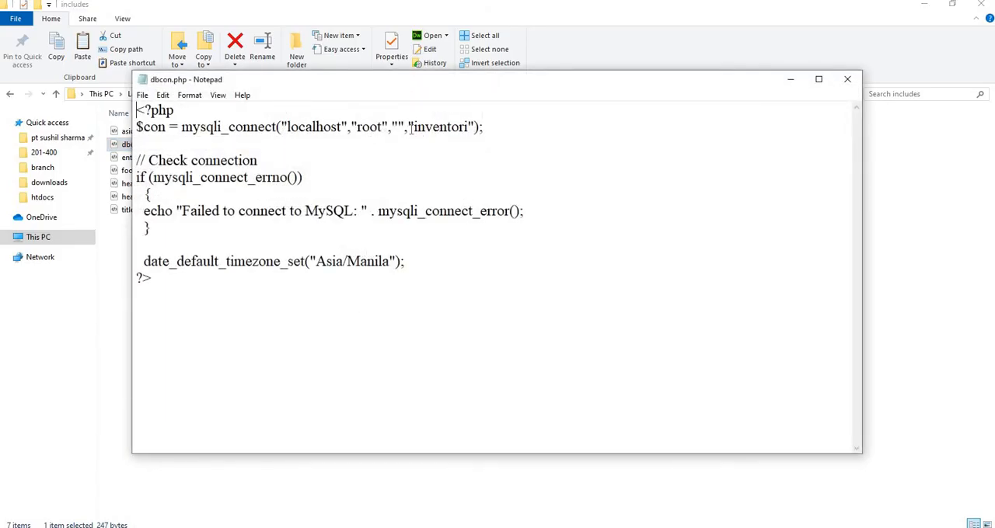
Step: Examine the database name and the root username in the mysqli_connect line of dbcon.php
left_click_drag(414, 127, 469, 130)
left_click(369, 127)
left_click_drag(358, 128, 383, 139)
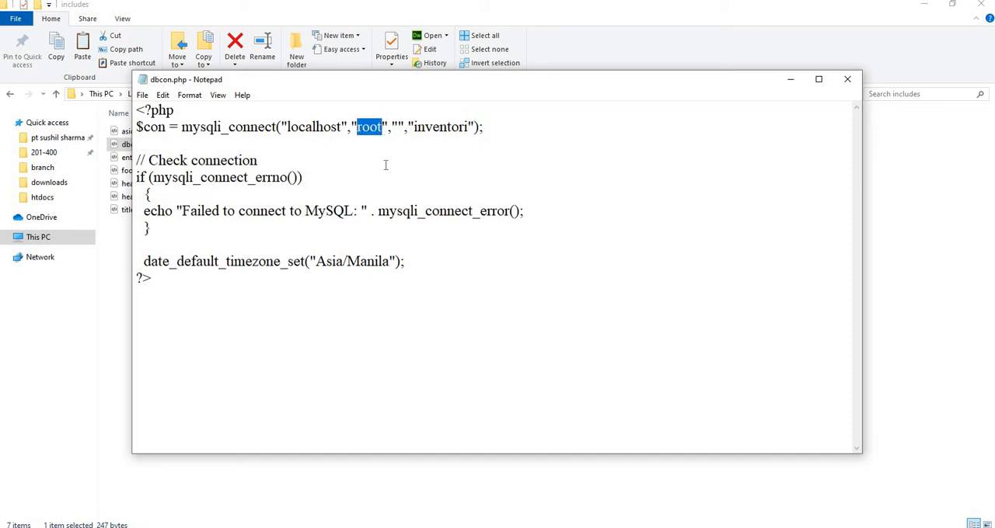
left_click(384, 164)
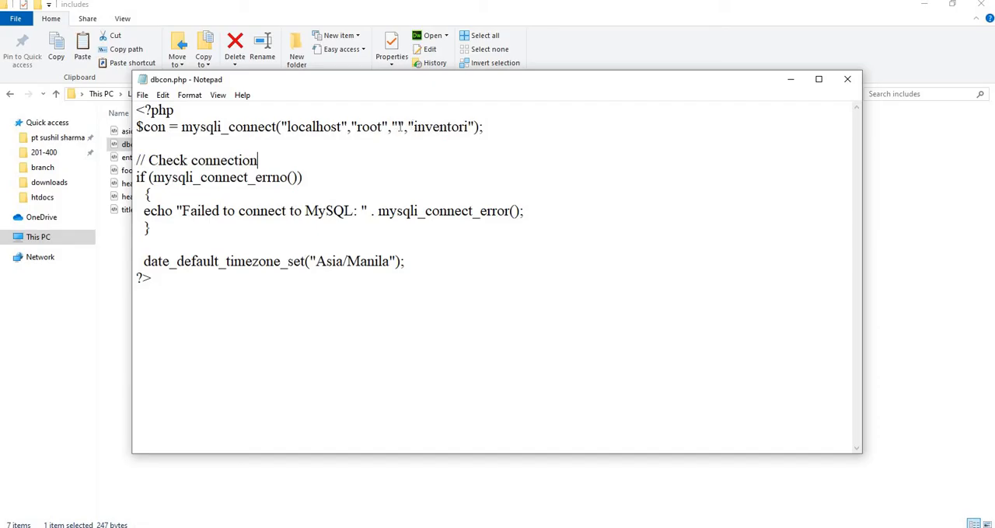
Step: Try entering a database password in the empty third argument of mysqli_connect, and clear it again
left_click(398, 126)
type("passwor")
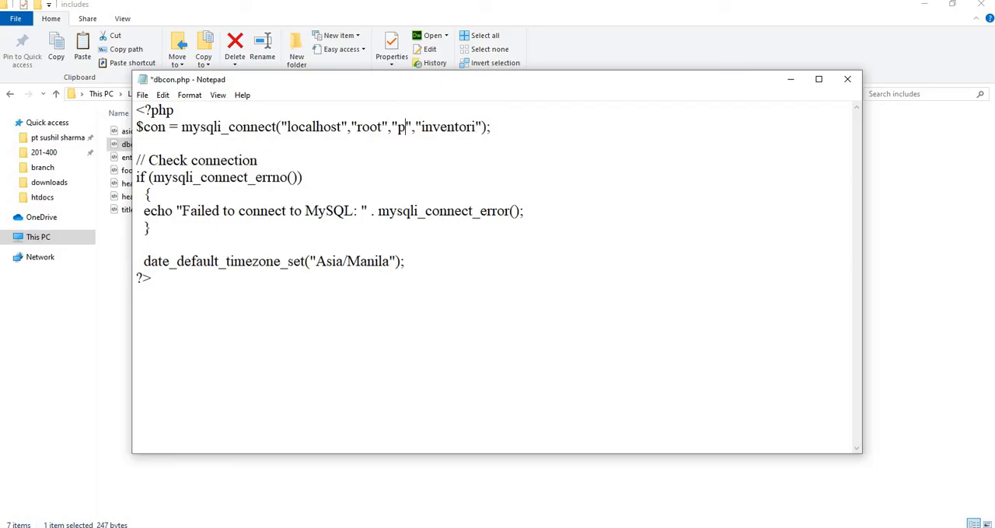
type("d")
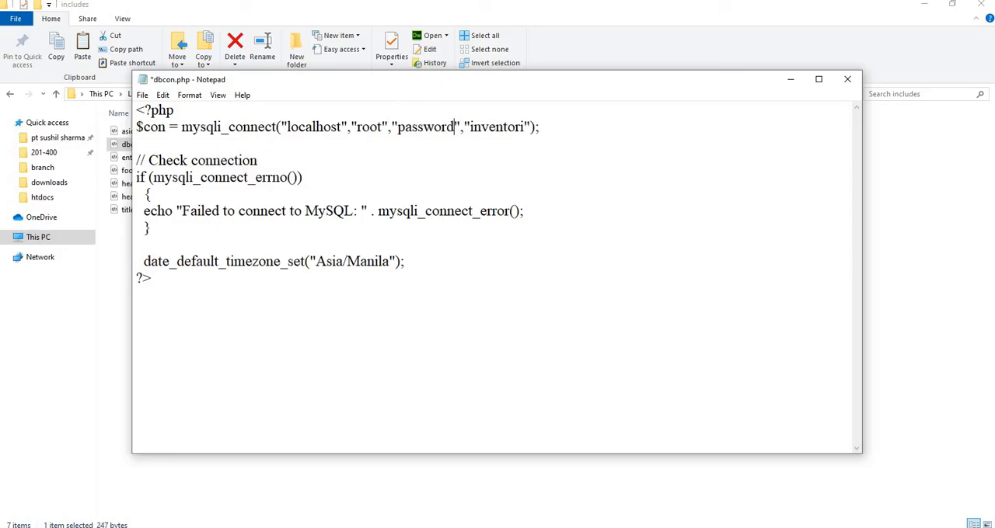
key("BackSpace")
key("BackSpace")
key("BackSpace")
key("BackSpace")
key("BackSpace")
key("BackSpace")
key("BackSpace")
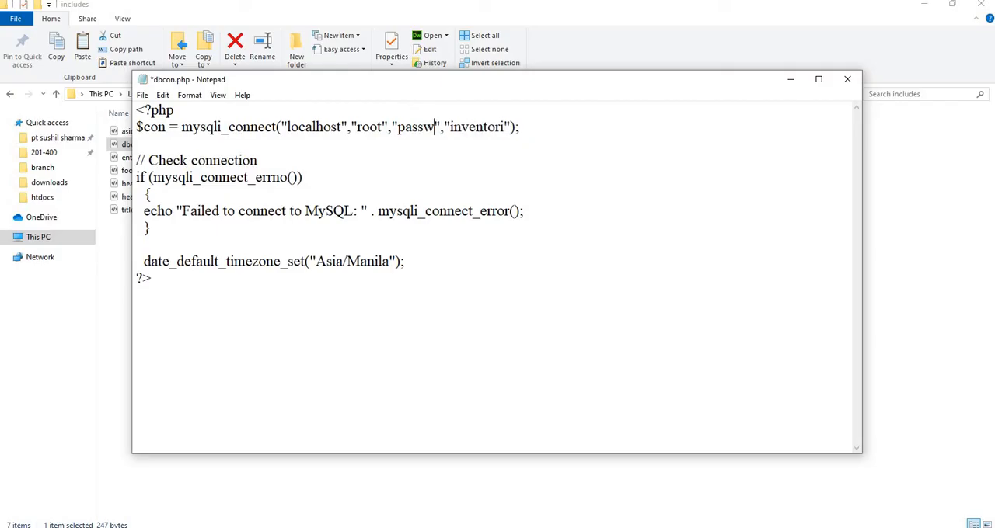
key("BackSpace")
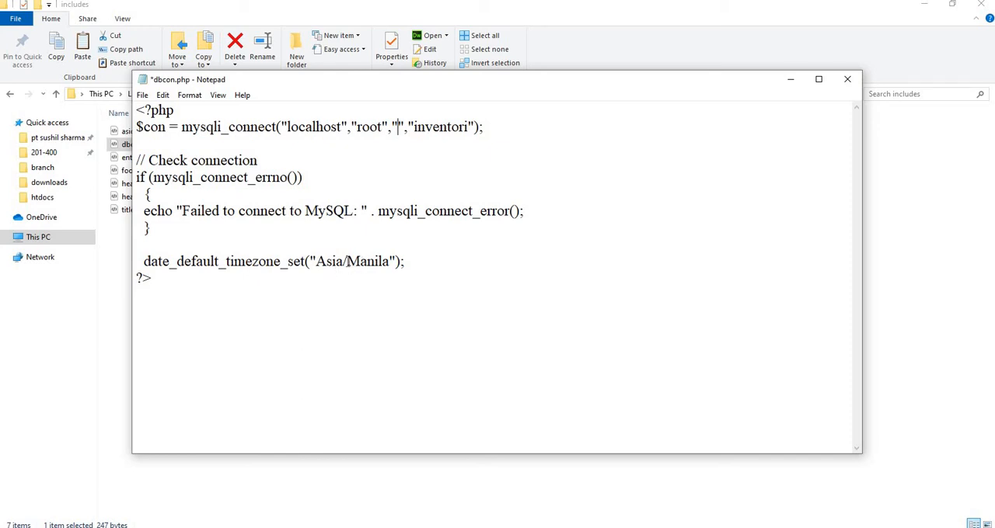
Step: Check the city in the default timezone setting and close dbcon.php without saving
left_click_drag(347, 262, 391, 260)
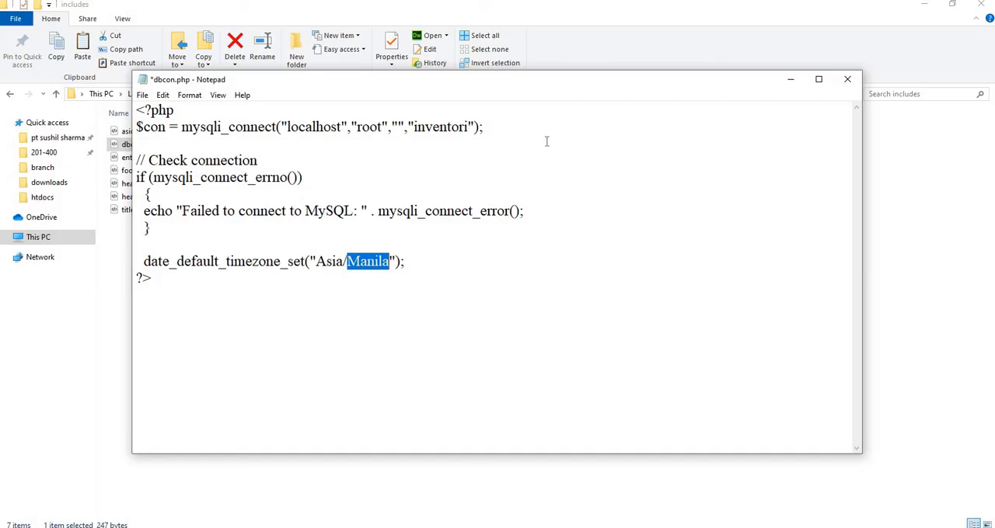
left_click(847, 79)
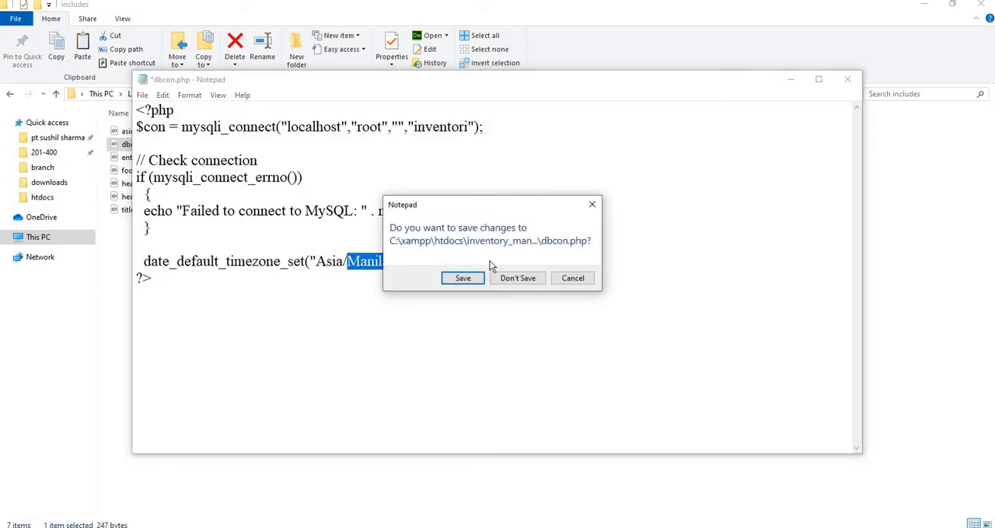
left_click(501, 280)
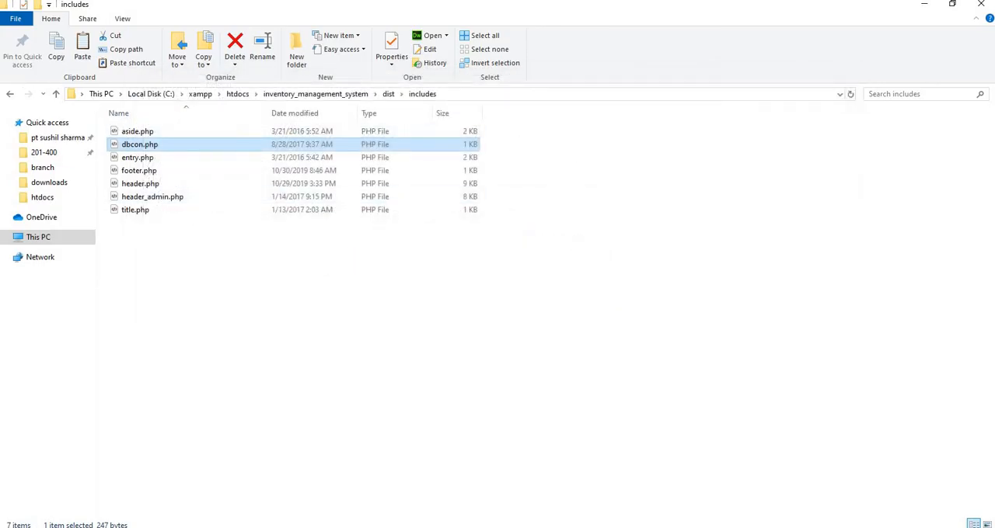
Step: Open dbcon.php from the inventory_management_system\admin folder in Notepad, review its database connection settings, and close it
left_click(11, 94)
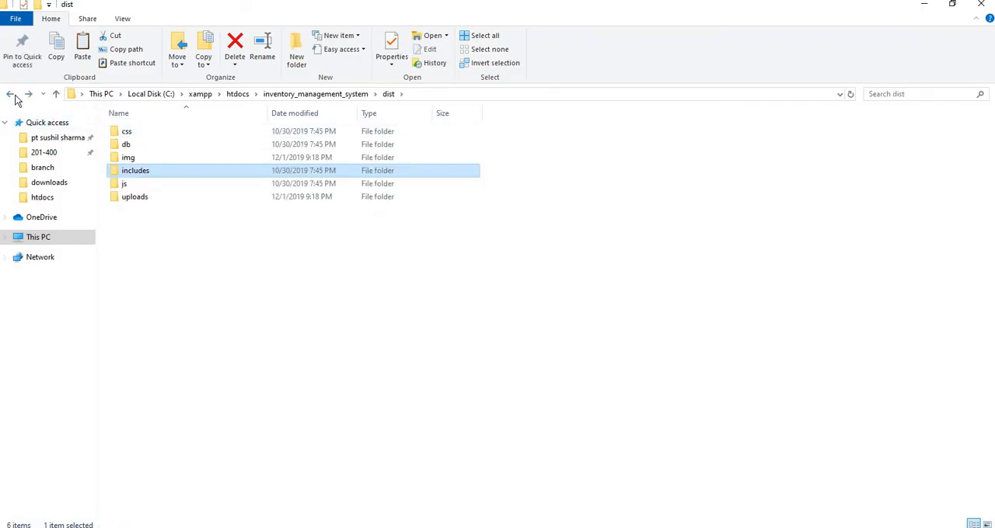
left_click(286, 95)
double_click(146, 132)
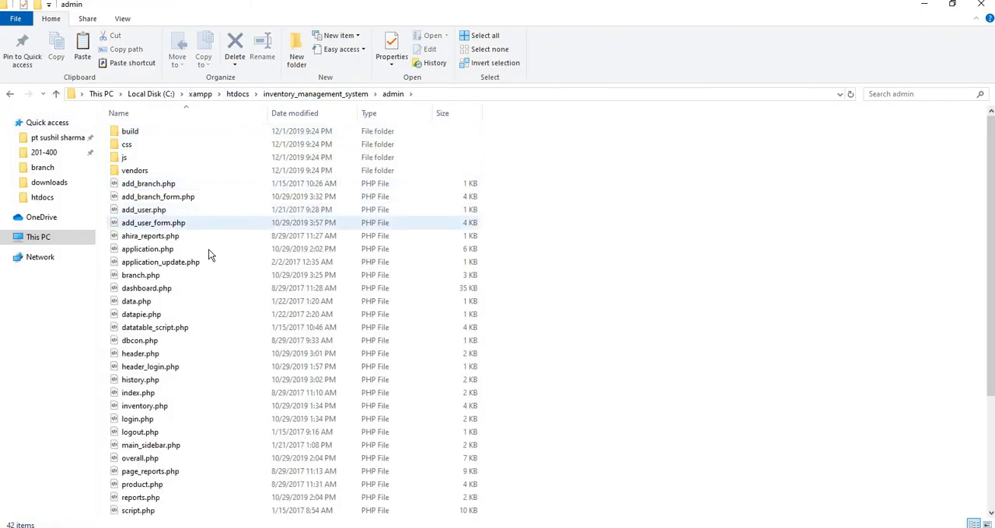
left_click(145, 342)
right_click(145, 343)
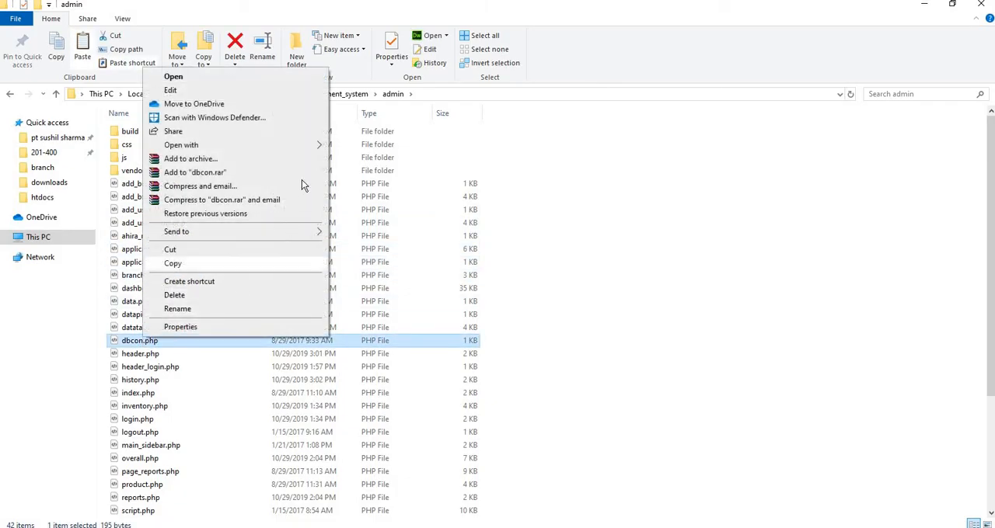
mouse_move(300, 144)
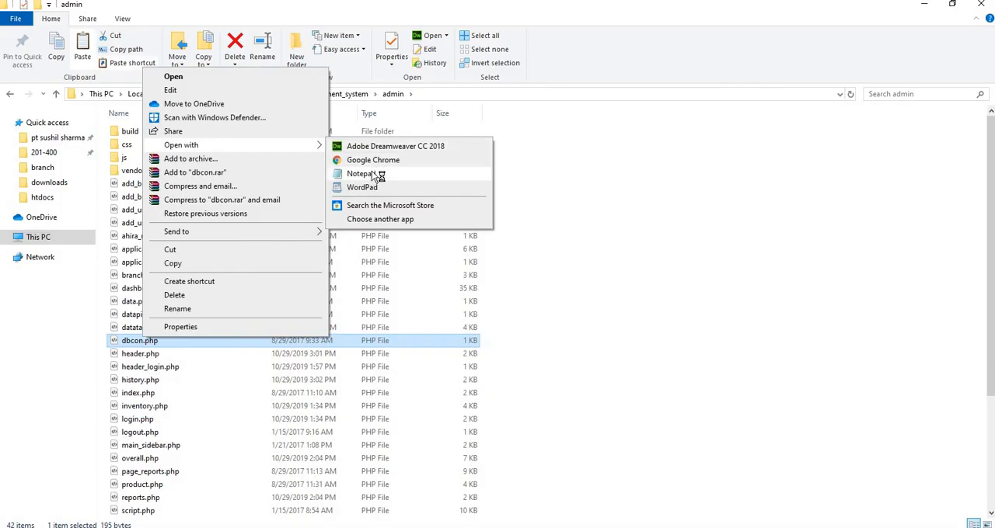
left_click(372, 173)
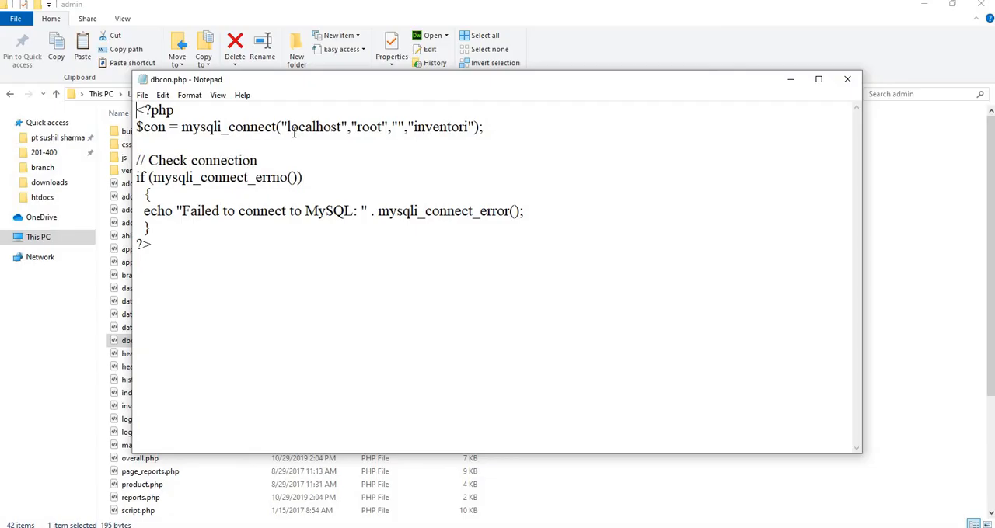
left_click(848, 81)
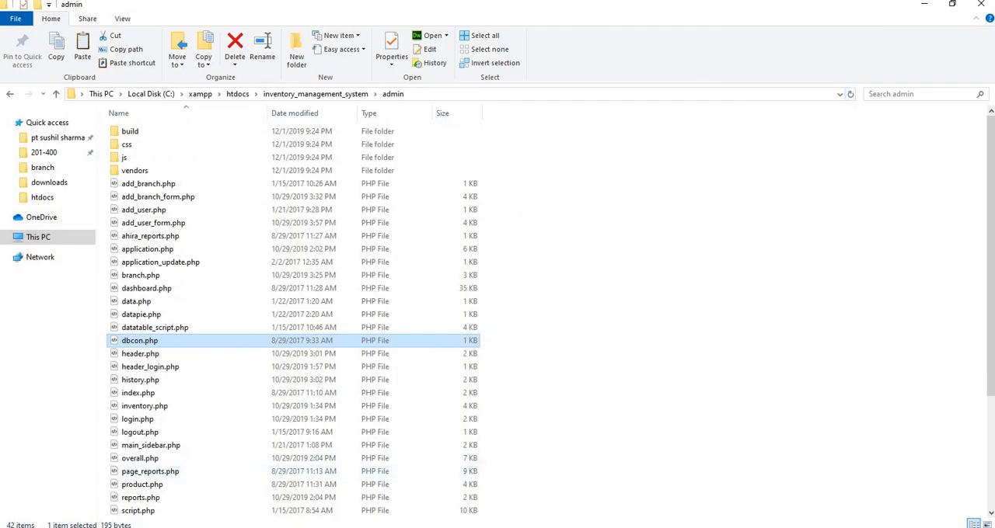
Step: Switch back to the browser and reload the login page at localhost/inventory_management_system
key("alt+Tab")
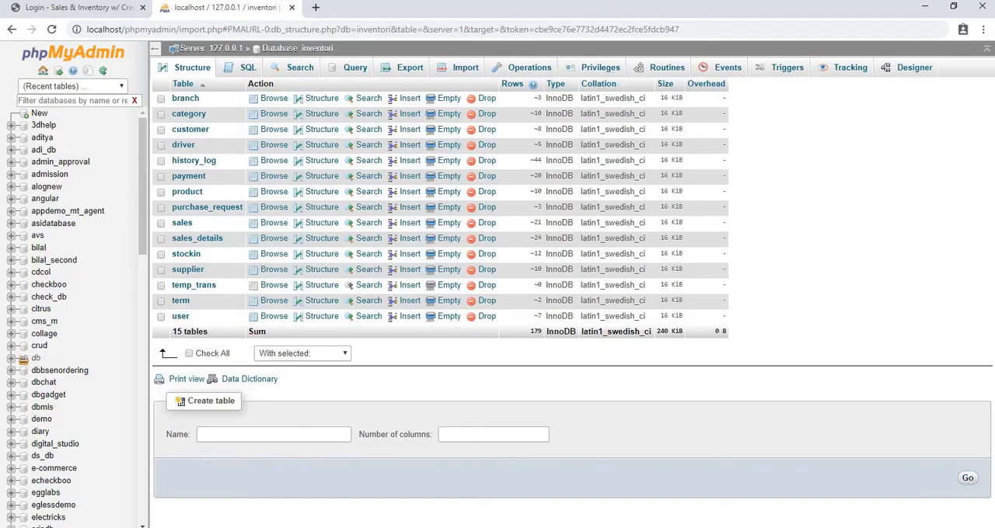
left_click(83, 10)
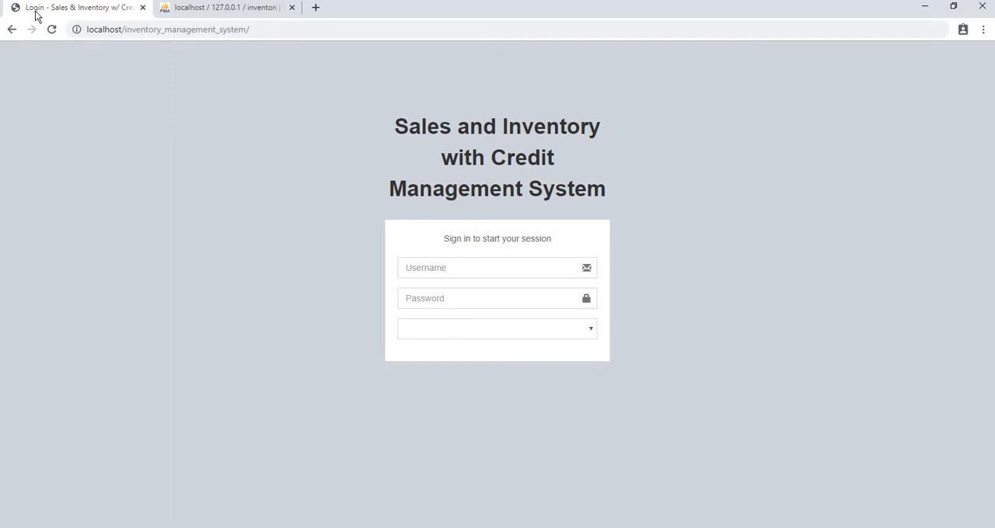
left_click(51, 30)
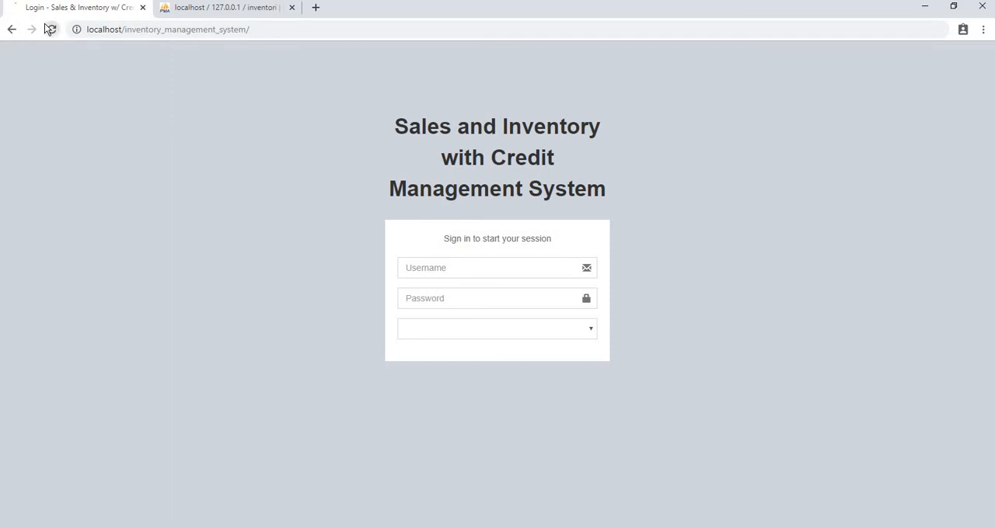
Step: Sign in to the laxmi construction branch with the username admin and the account password
left_click(456, 275)
type("admin")
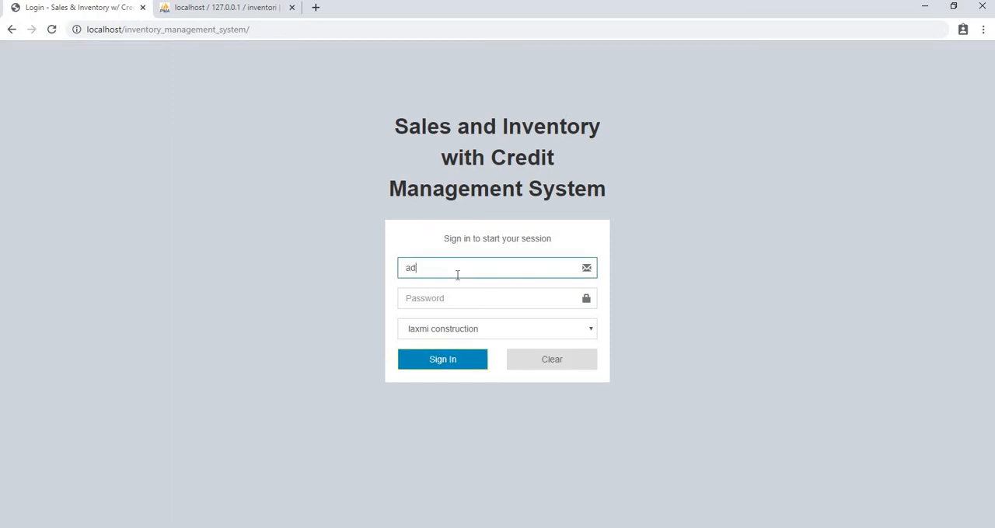
left_click(455, 298)
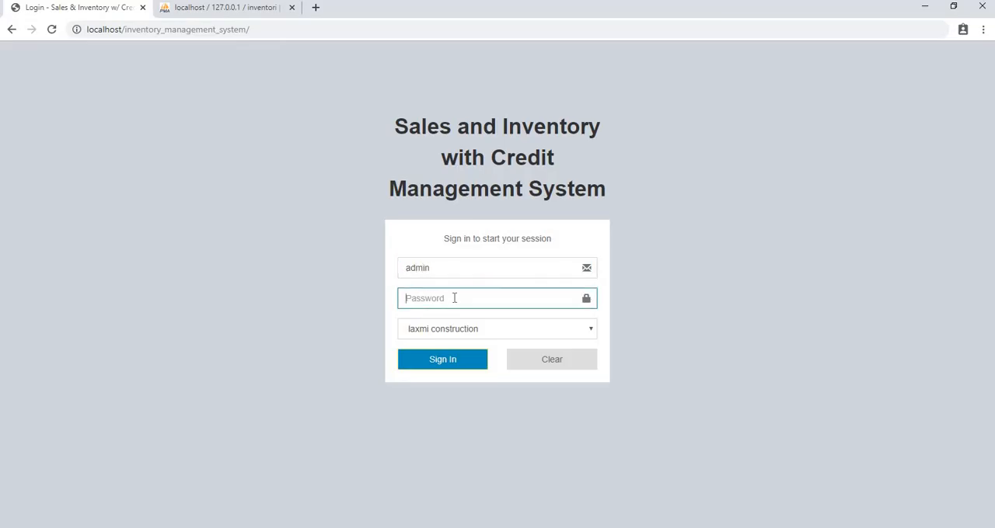
type("admin")
left_click(453, 362)
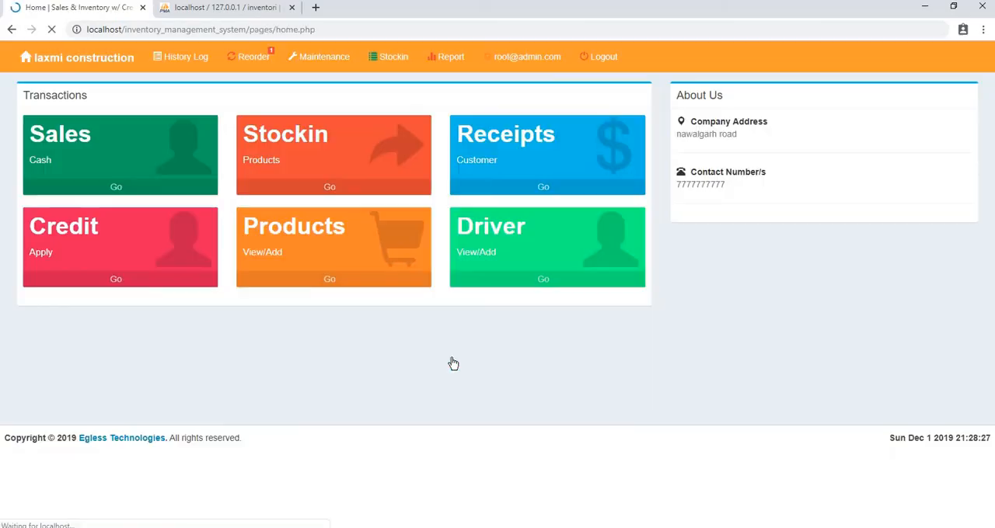